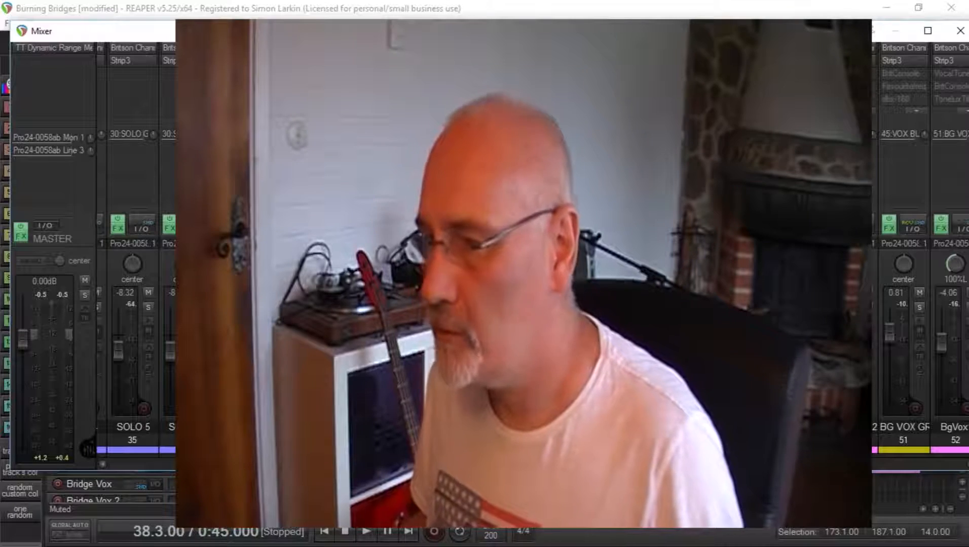
# Audition the passage with the StereoWide track muted, stop playback, and unmute StereoWide.
pyautogui.press('space')
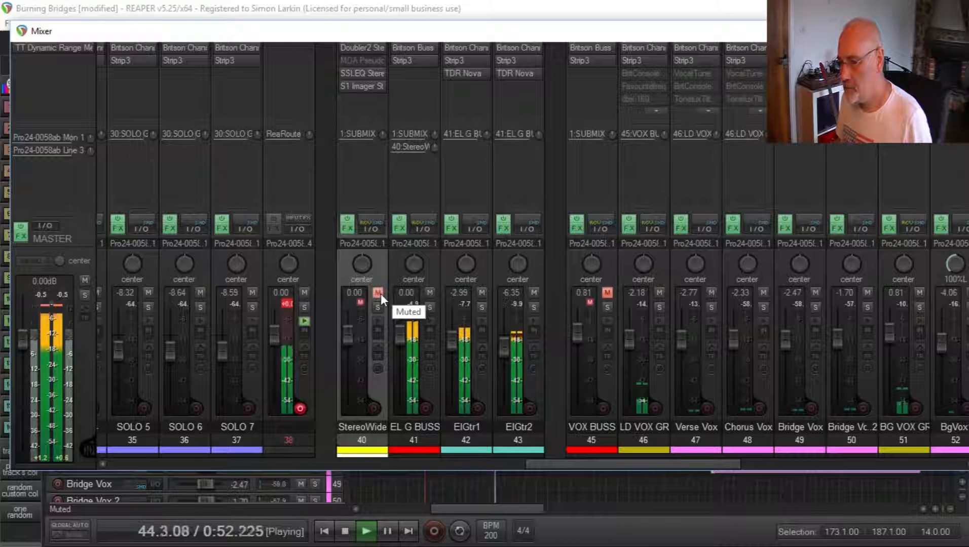
pyautogui.press('space')
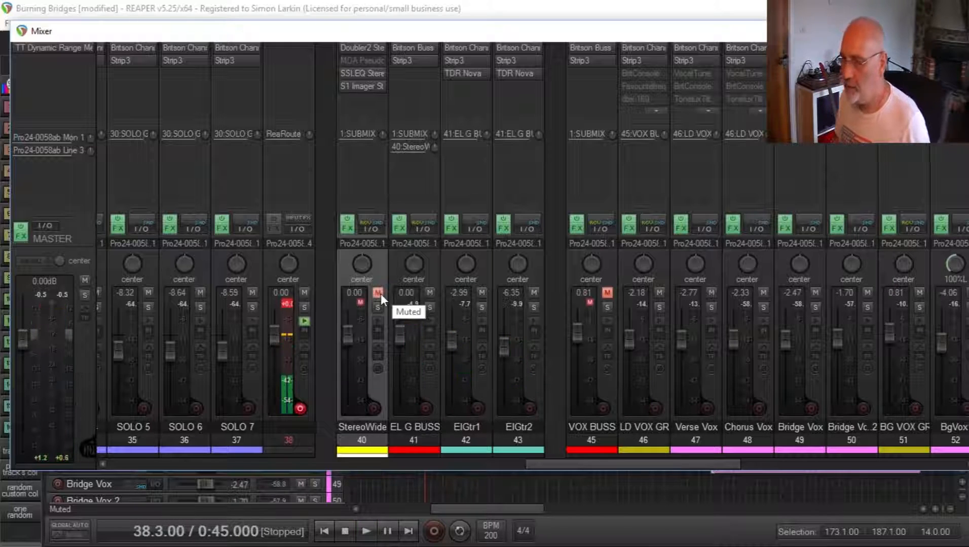
pyautogui.click(380, 294)
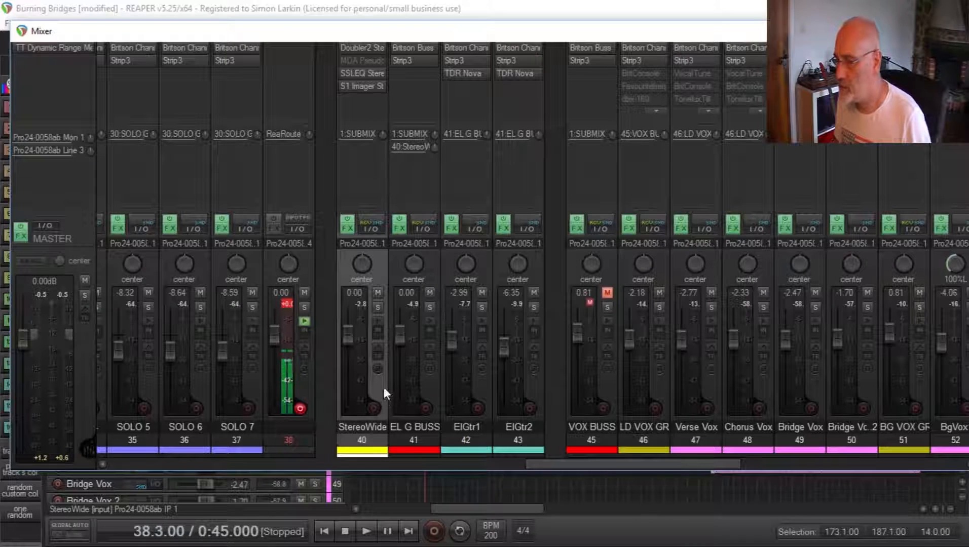
# Play the mix while lowering the EL G BUSS fader to -6.98 dB, stop playback, and reset that fader to its default level.
pyautogui.press('space')
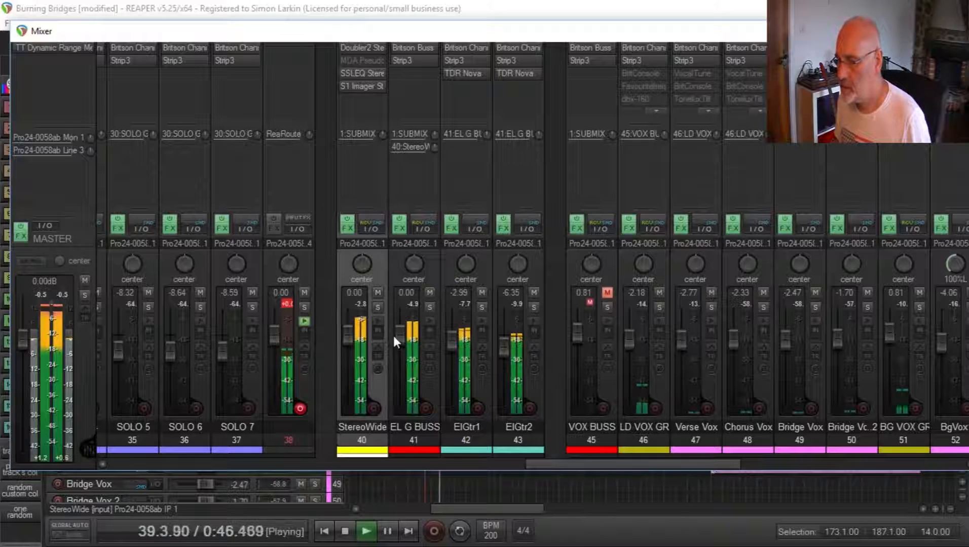
pyautogui.moveTo(398, 336)
pyautogui.mouseDown()
pyautogui.moveTo(405, 360)
pyautogui.moveTo(407, 351)
pyautogui.mouseUp()
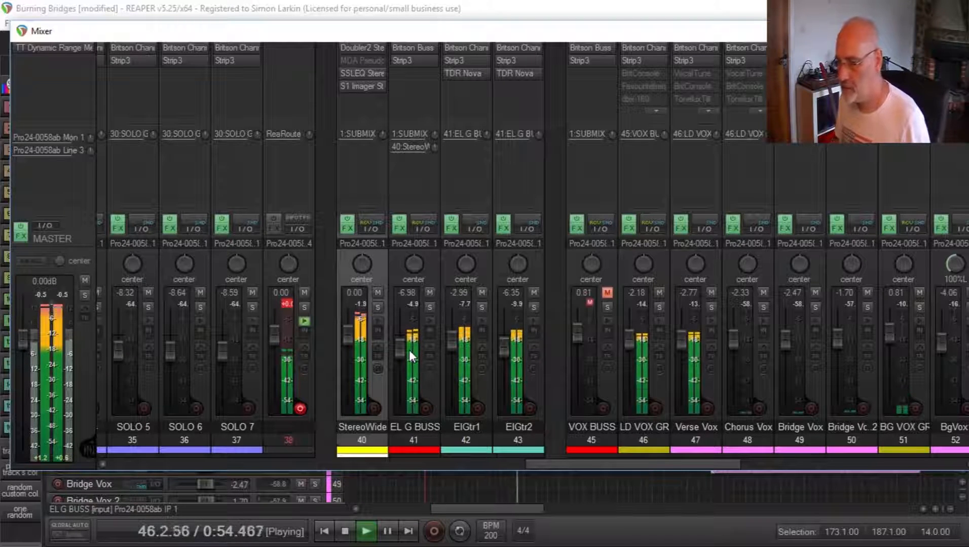
pyautogui.press('space')
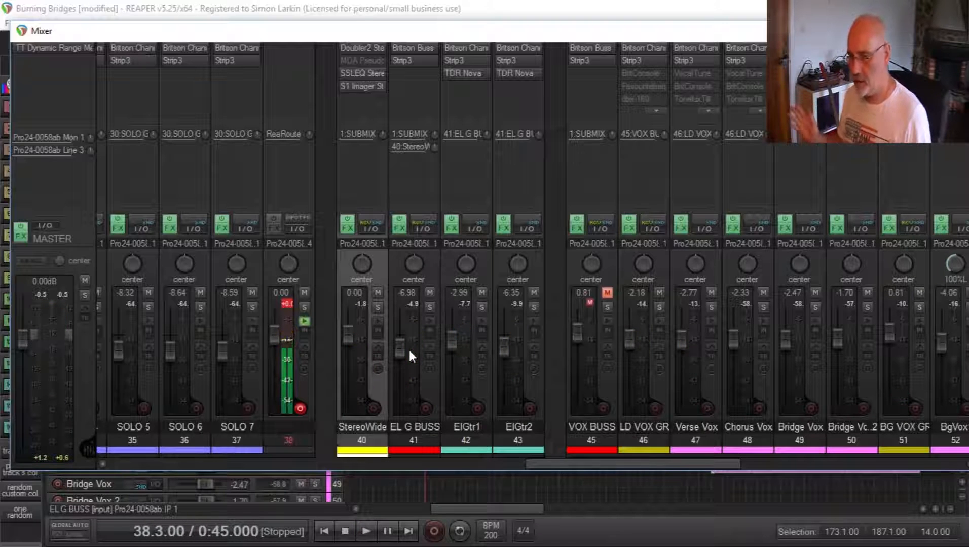
pyautogui.doubleClick(398, 350)
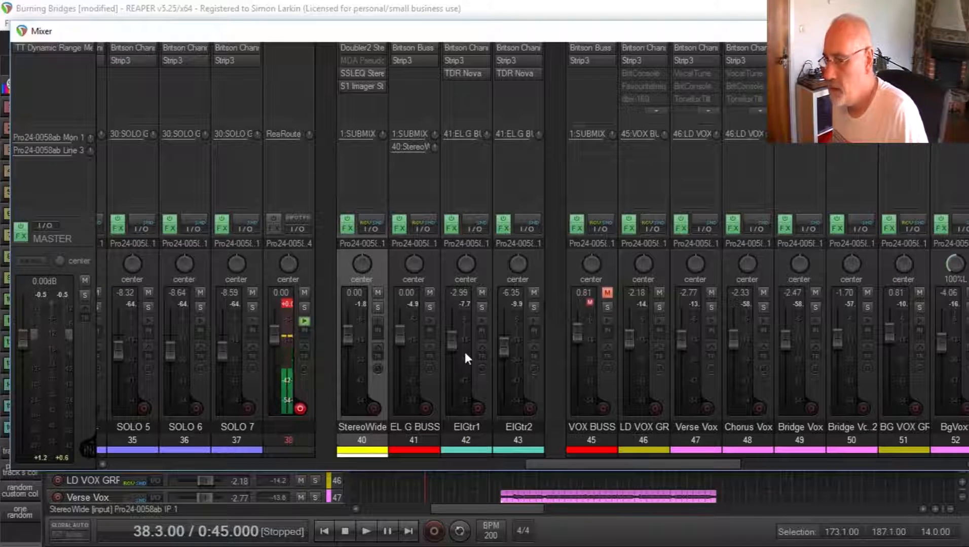
# Examine the EL G BUSS track's routing, including its sends to SUBMIX and StereoWide, and close it.
pyautogui.click(417, 230)
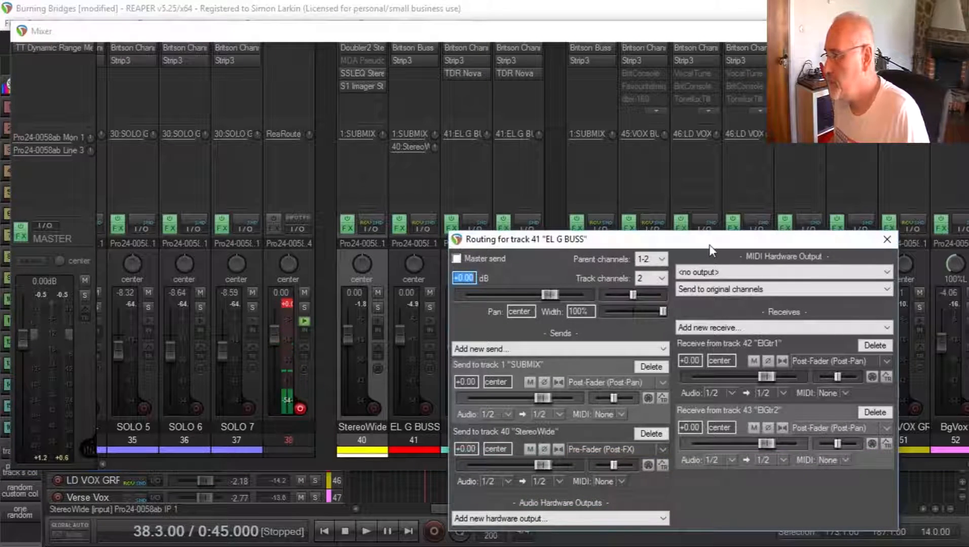
pyautogui.moveTo(709, 246); pyautogui.dragTo(681, 100)
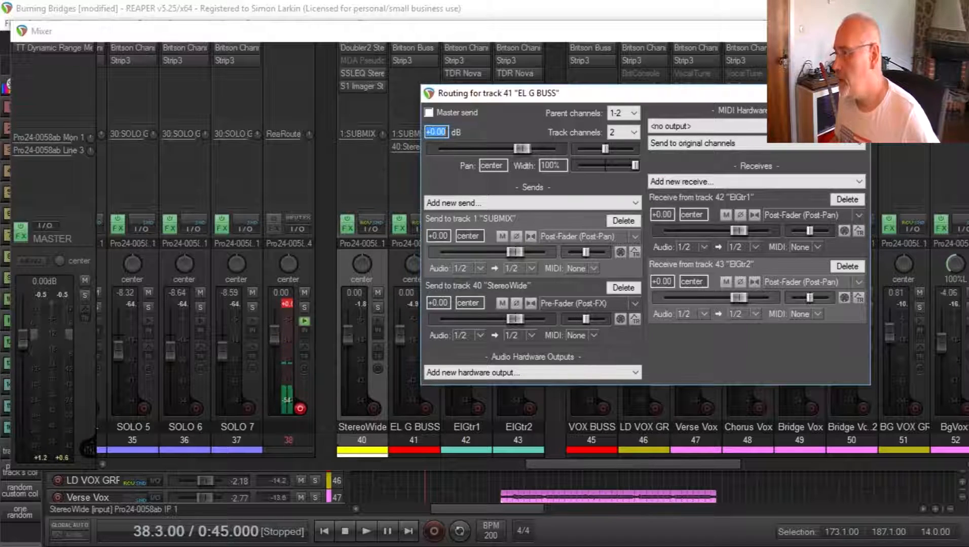
pyautogui.press('Escape')
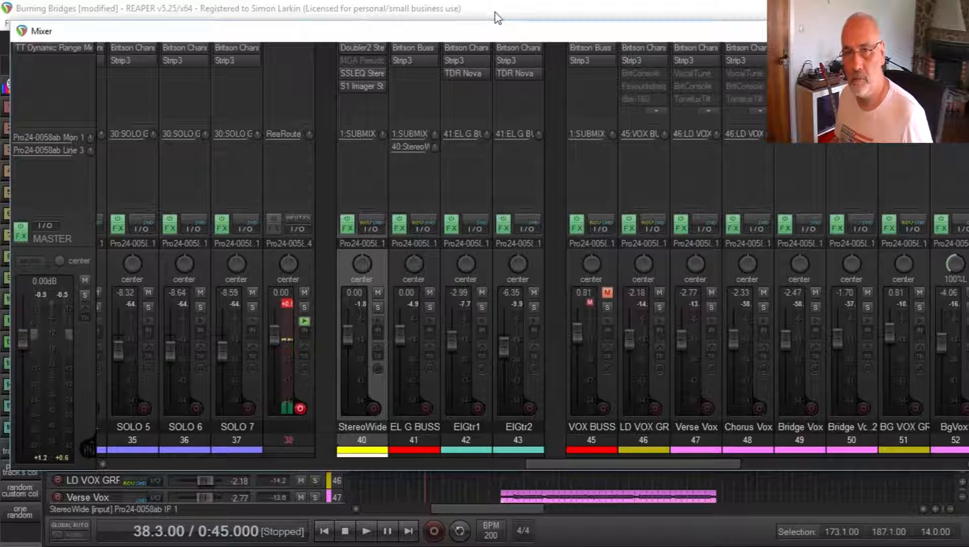
# Review the Doubler2 Stereo and S1 Imager Stereo plugin settings on the StereoWide track.
pyautogui.click(346, 47)
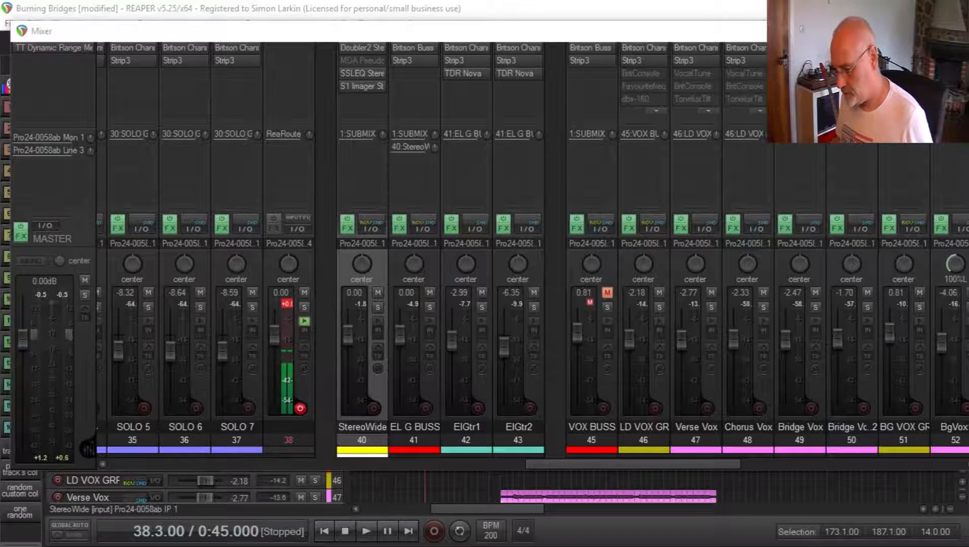
pyautogui.moveTo(820, 299); pyautogui.dragTo(502, 171)
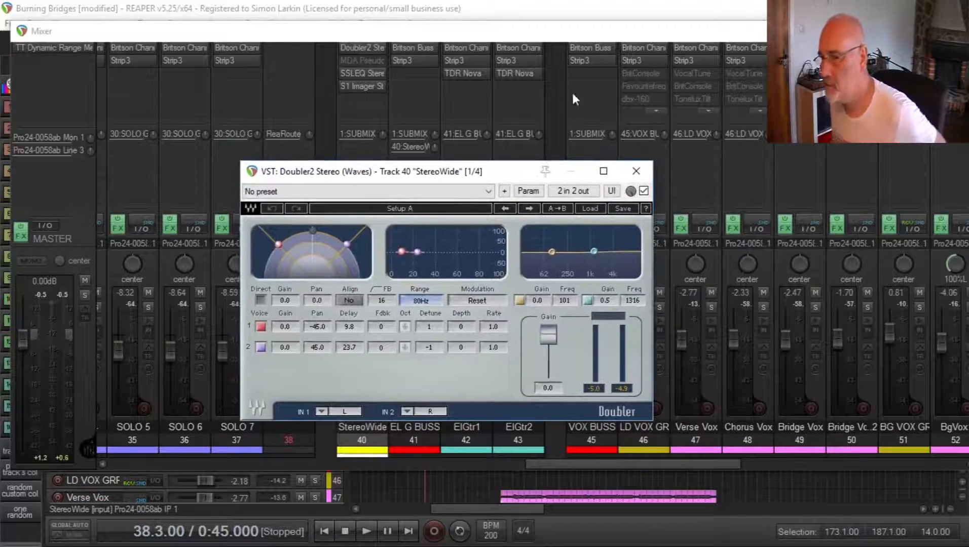
pyautogui.click(636, 171)
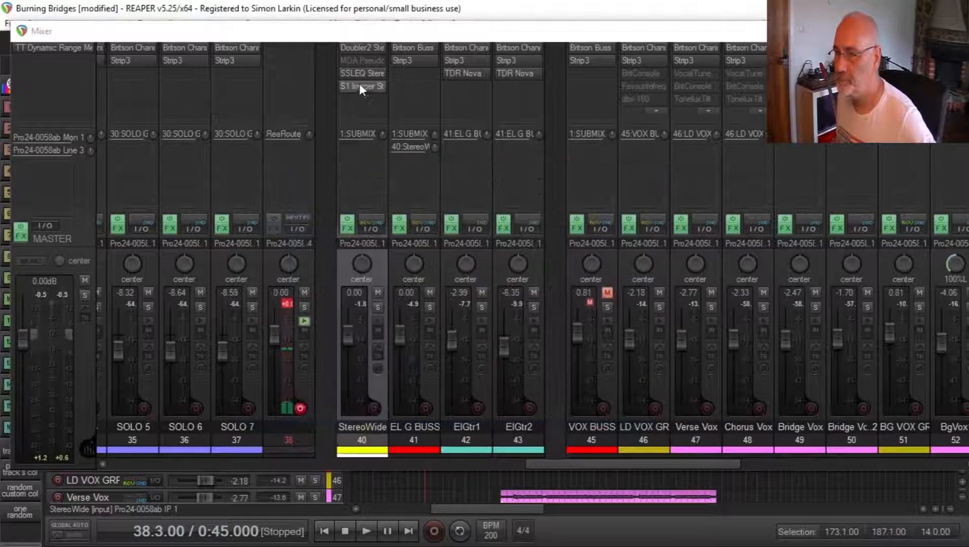
pyautogui.click(360, 86)
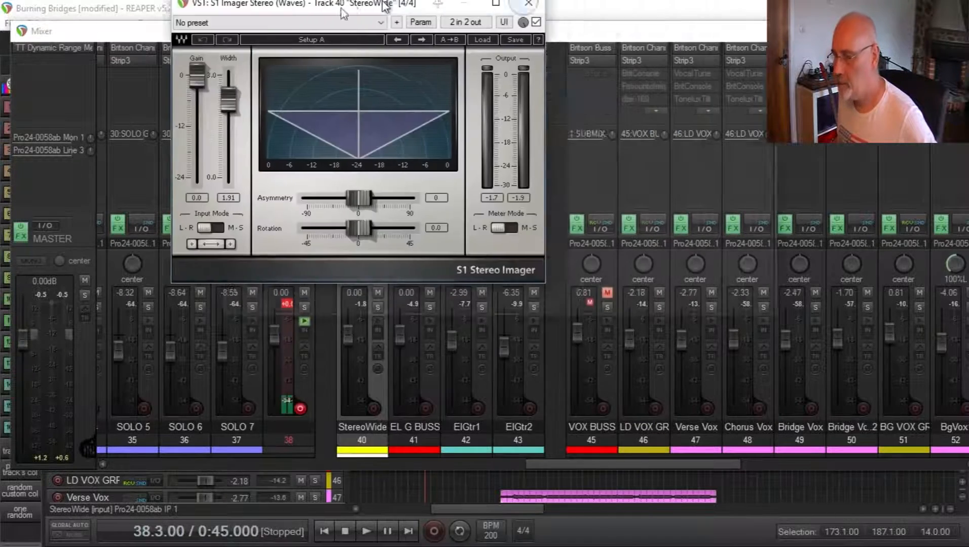
pyautogui.moveTo(381, 14); pyautogui.dragTo(573, 136)
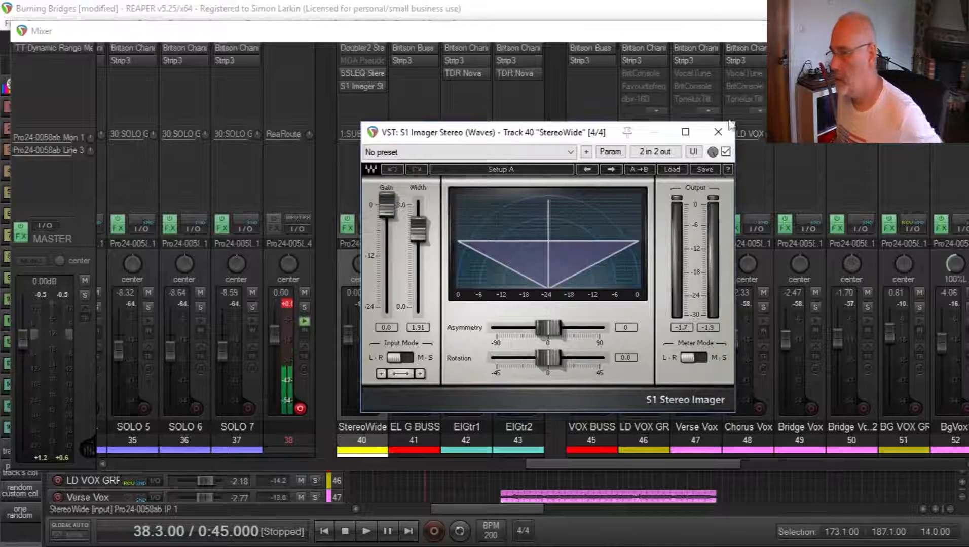
pyautogui.click(718, 131)
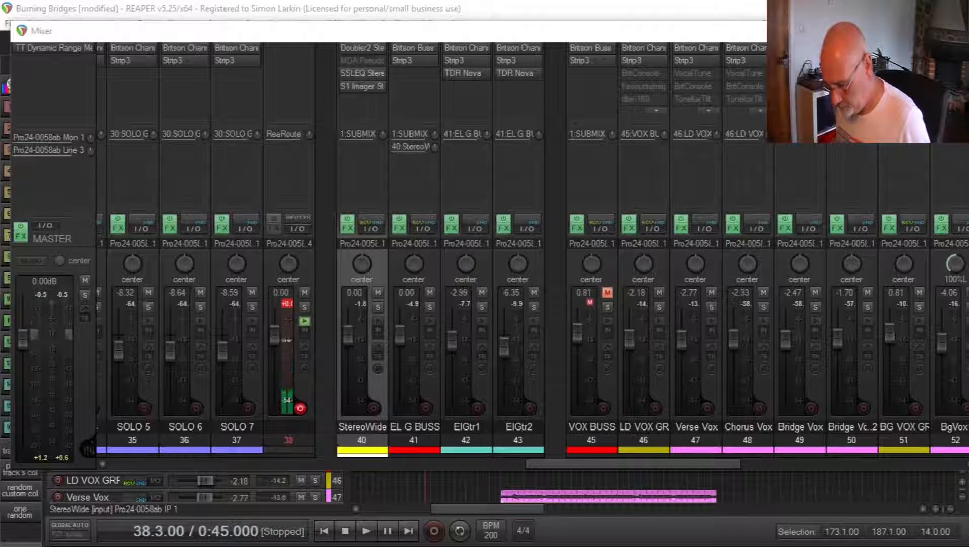
# Add a bypassed A1StereoControl plugin to the StereoWide track and set its stereo width to 147 %.
pyautogui.click(362, 99)
pyautogui.moveTo(489, 113); pyautogui.dragTo(490, 86)
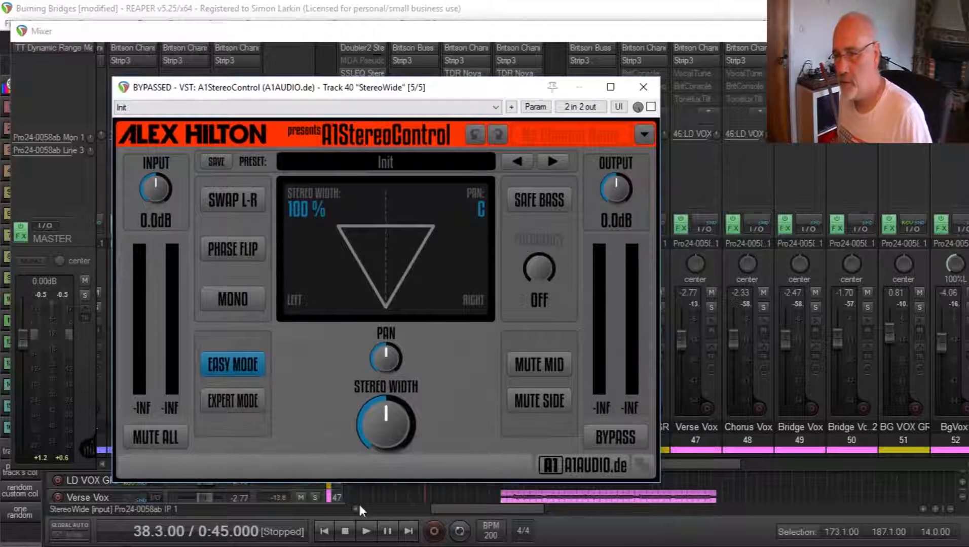
pyautogui.moveTo(385, 424); pyautogui.dragTo(387, 404)
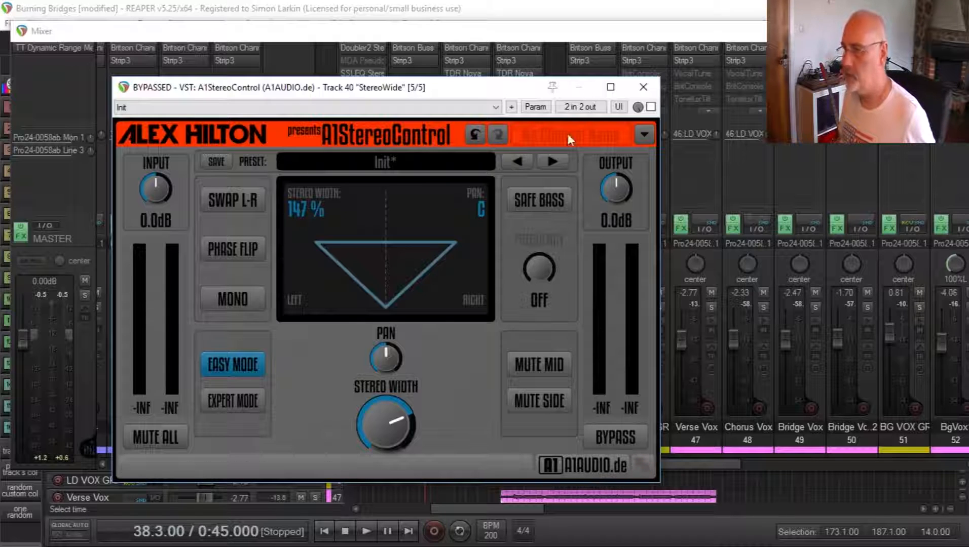
pyautogui.click(642, 87)
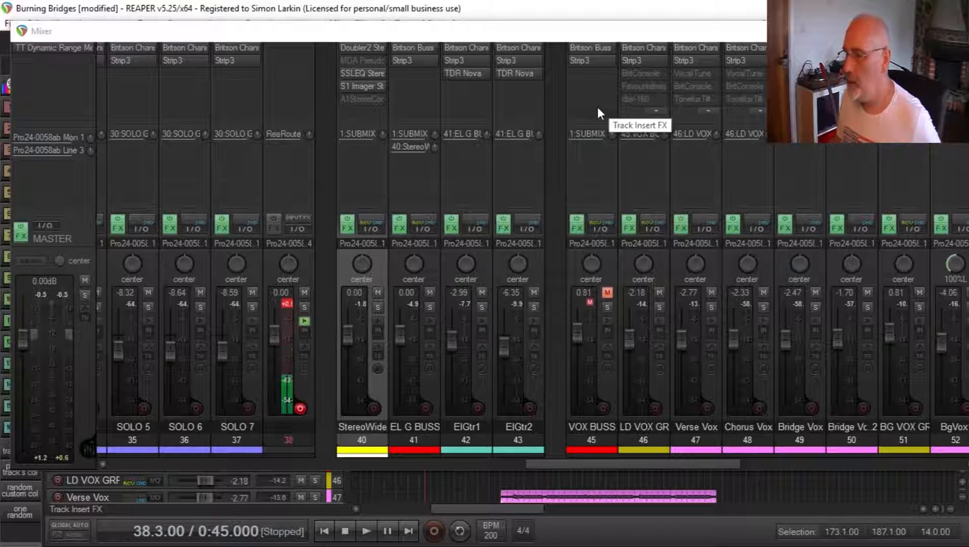
# Activate MDA Pseudo-Stereo in place of Doubler2 Stereo on the StereoWide track and review its settings.
pyautogui.click(361, 60)
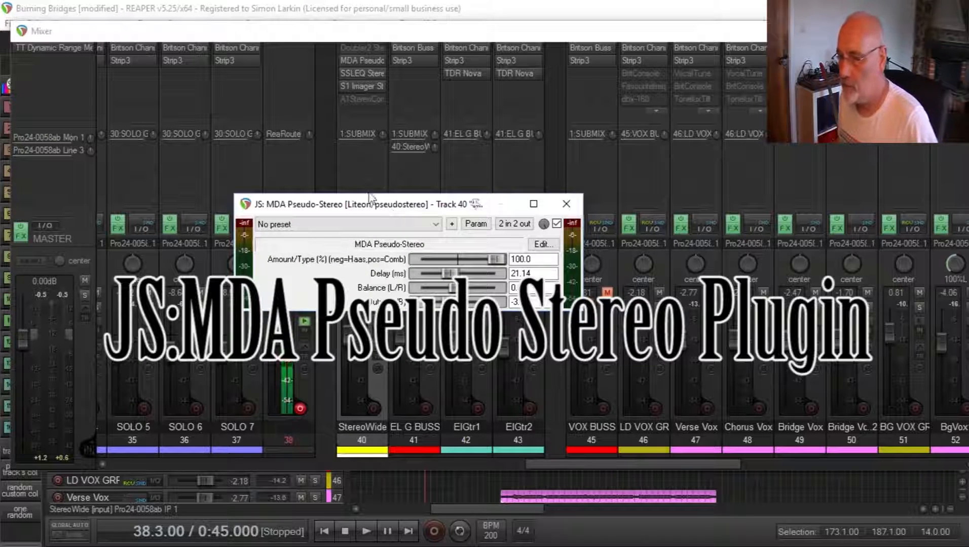
pyautogui.moveTo(377, 203); pyautogui.dragTo(491, 97)
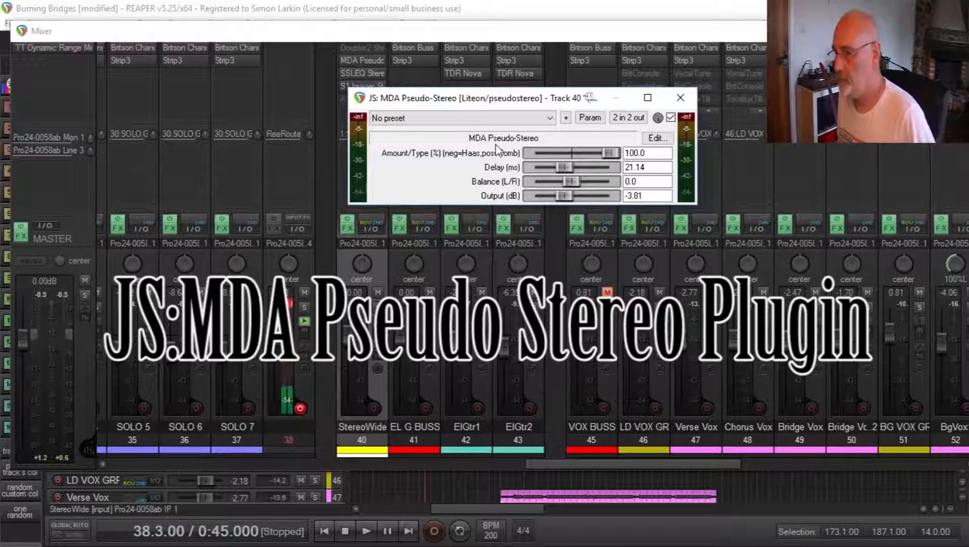
pyautogui.click(679, 98)
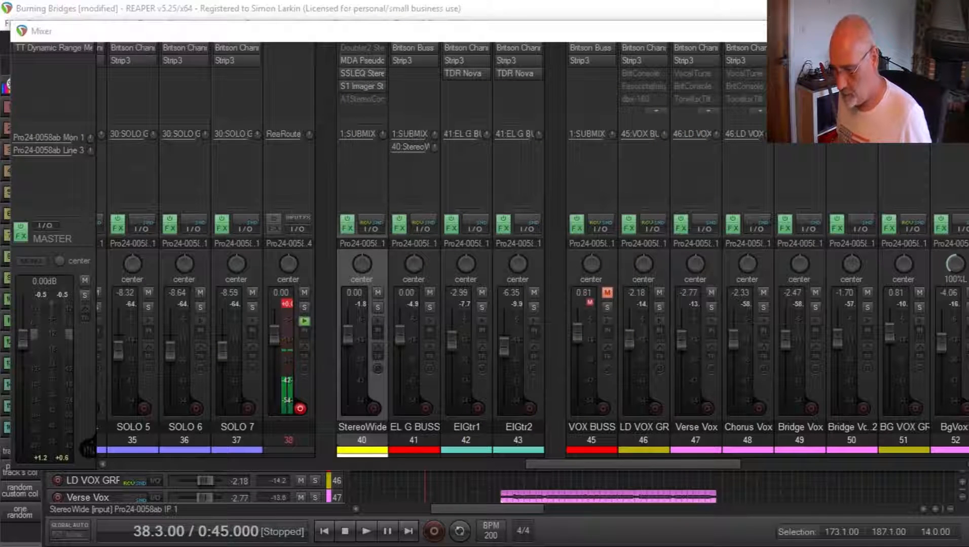
# Compare Doubler2 Stereo and MDA Pseudo-Stereo in the StereoWide FX chain by toggling both plugins' bypass states together during playback.
pyautogui.moveTo(968, 284); pyautogui.dragTo(355, 101)
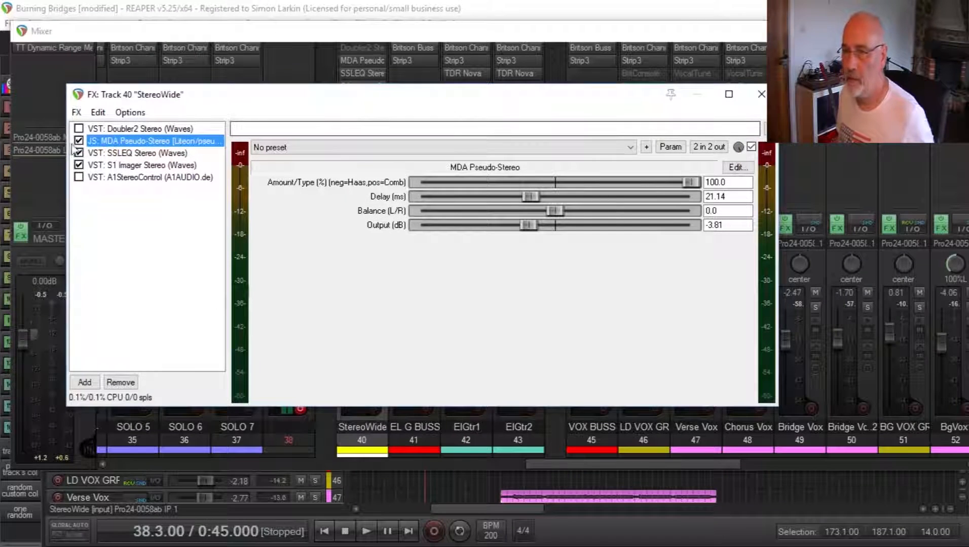
pyautogui.click(155, 128)
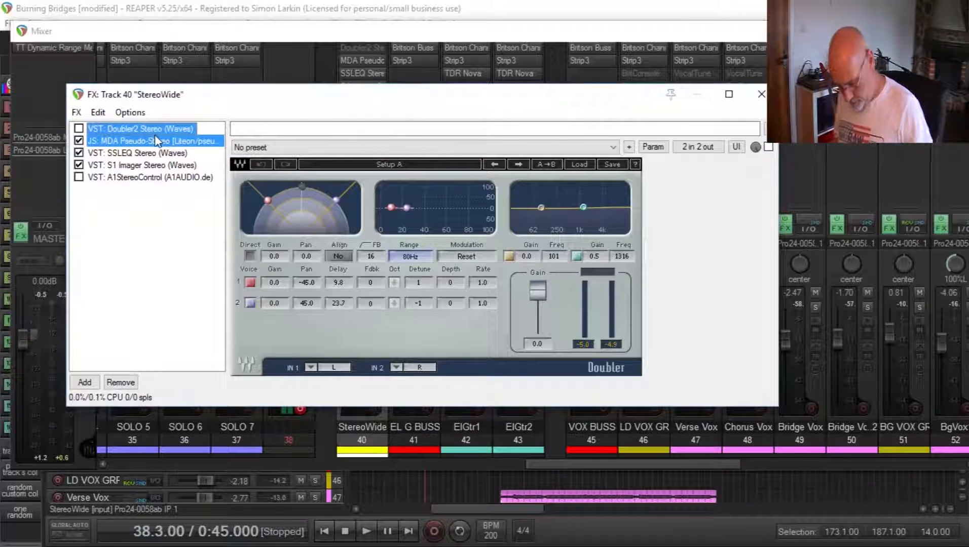
pyautogui.hotkey('ctrl', 'b')
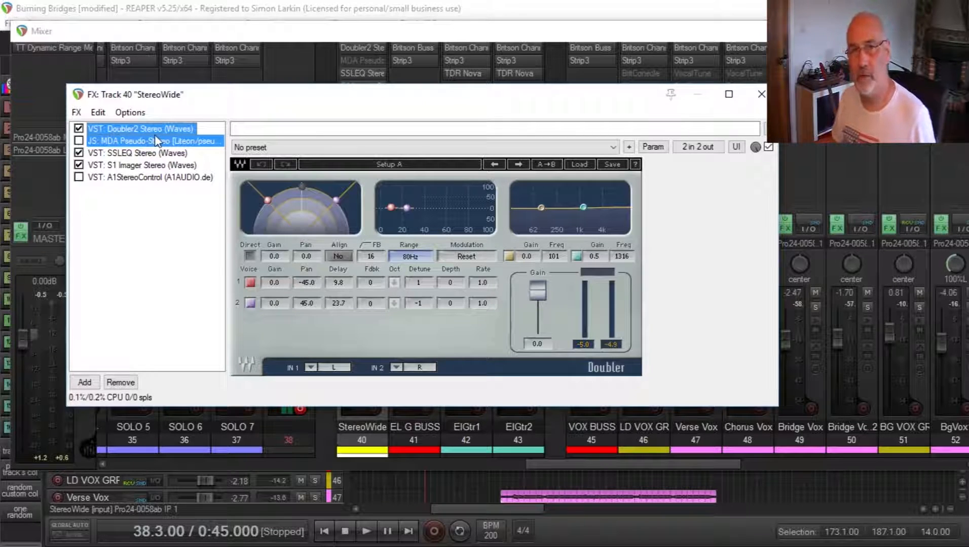
pyautogui.press('space')
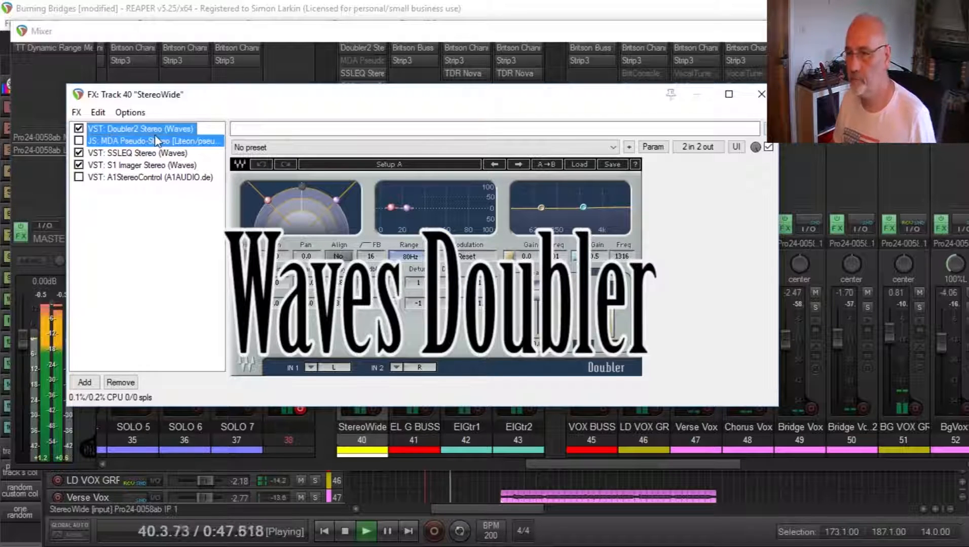
pyautogui.hotkey('ctrl', 'b')
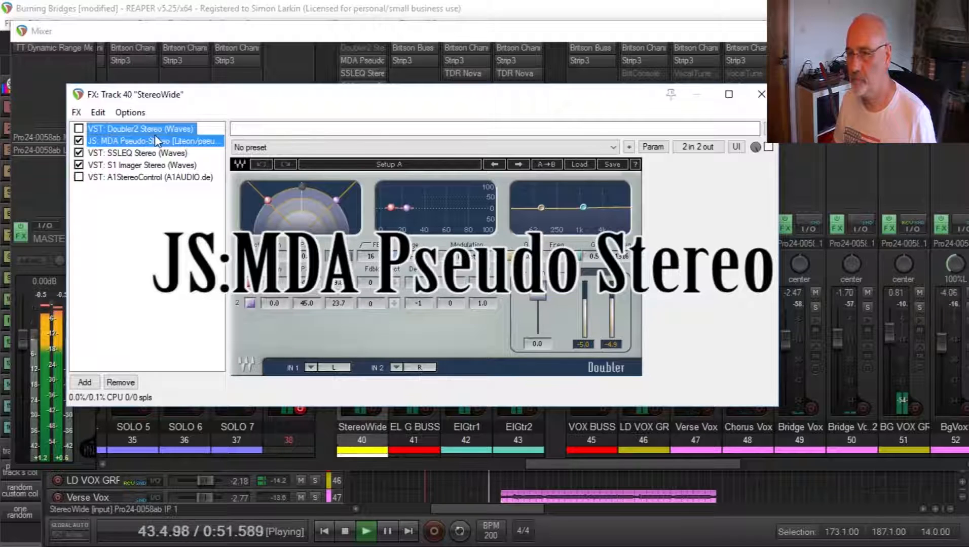
pyautogui.hotkey('ctrl', 'b')
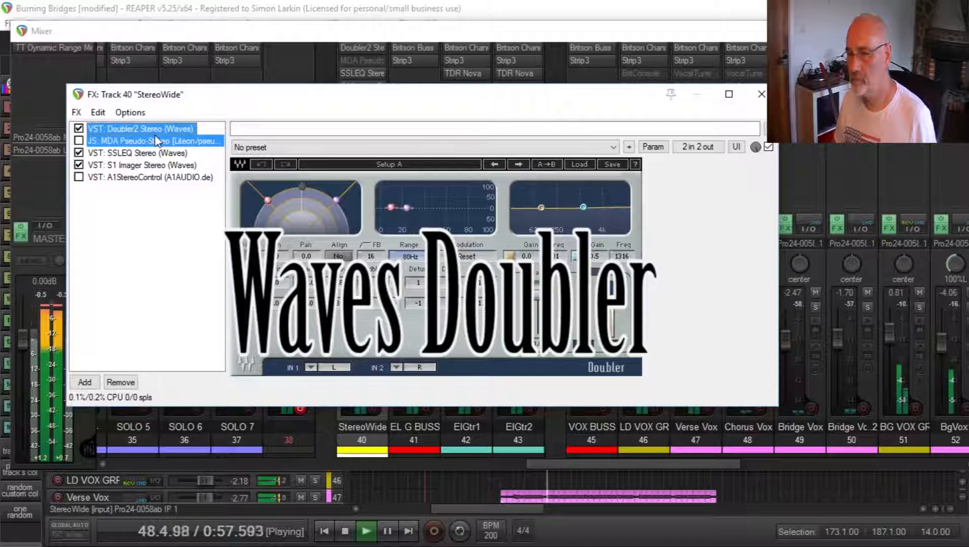
pyautogui.hotkey('ctrl', 'b')
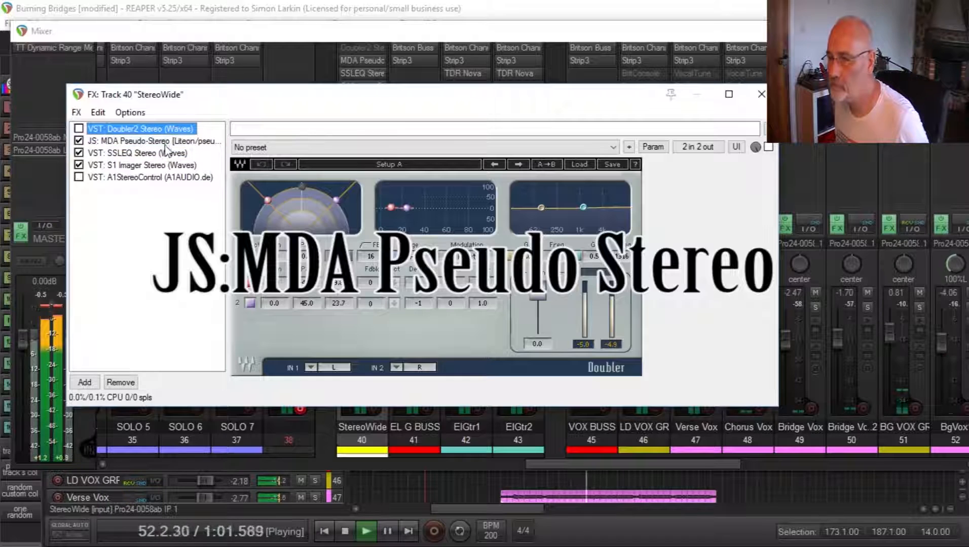
# Adjust the MDA Pseudo-Stereo delay during playback and reselect the plugin together with Doubler2 Stereo.
pyautogui.click(161, 142)
pyautogui.moveTo(530, 197); pyautogui.dragTo(544, 200)
pyautogui.keyDown('shift'); pyautogui.click(176, 131); pyautogui.keyUp('shift')
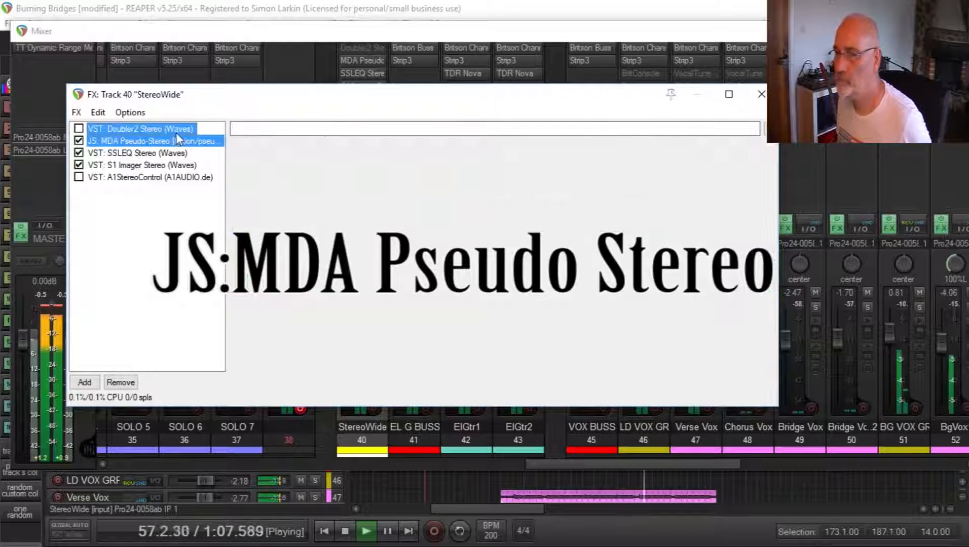
# Repeat the Doubler2 versus MDA Pseudo-Stereo comparison ending with MDA active, stop playback, and close the FX chain.
pyautogui.press('space')
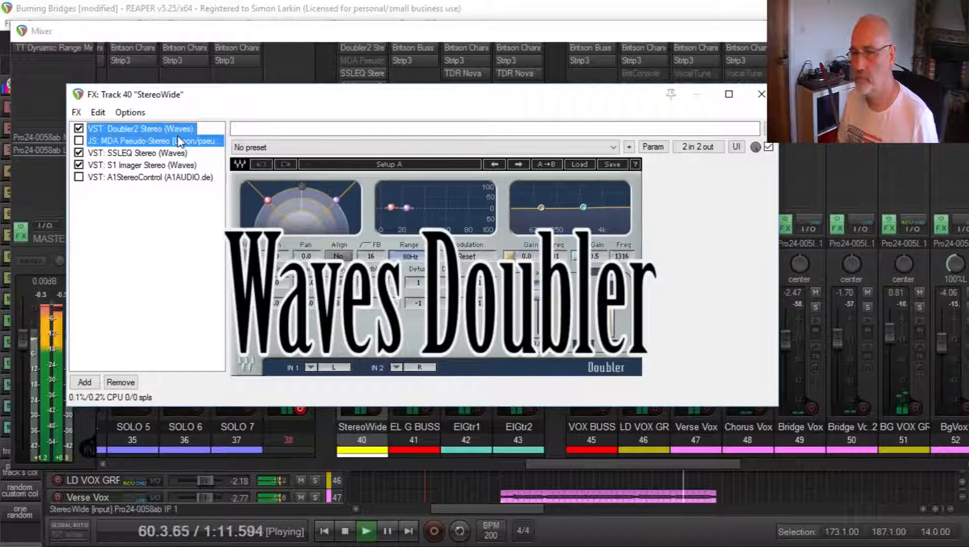
pyautogui.press('space')
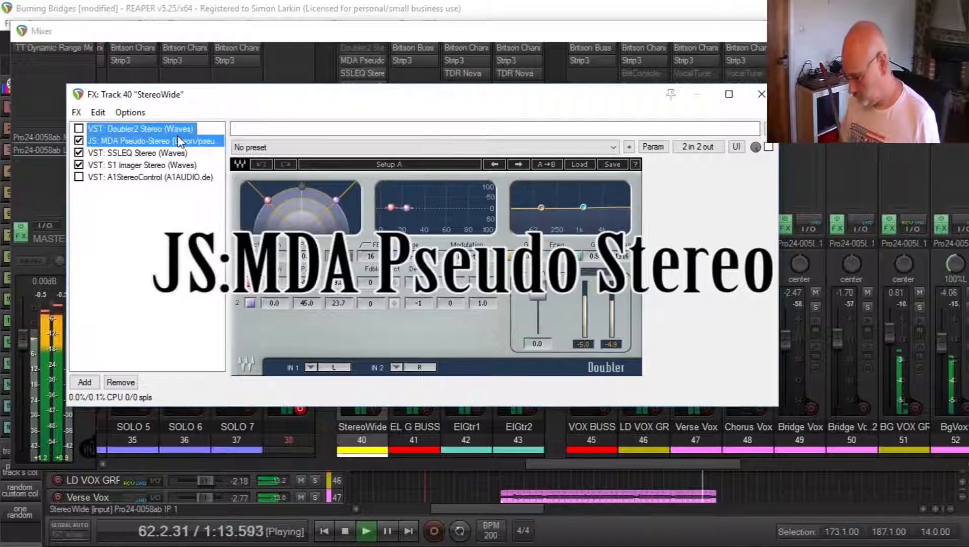
pyautogui.press('space')
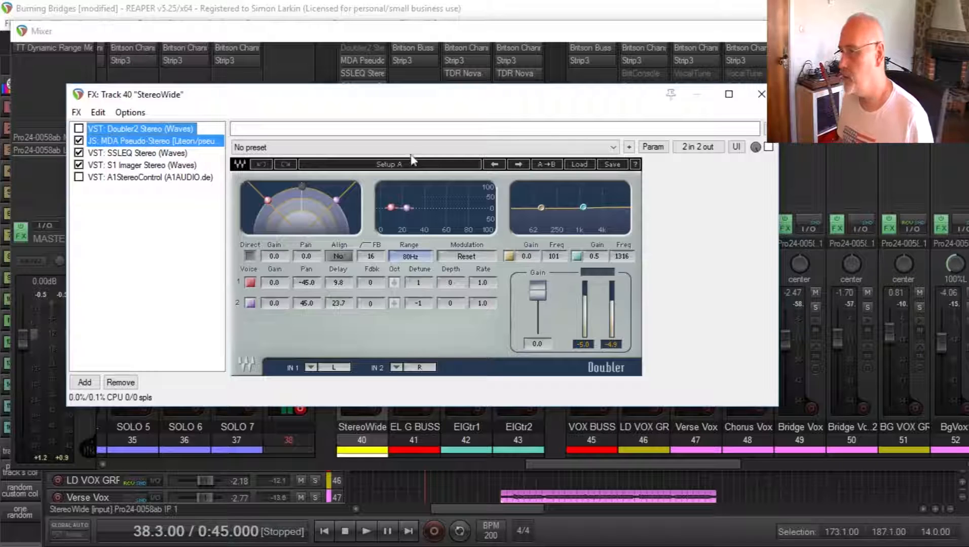
pyautogui.click(761, 94)
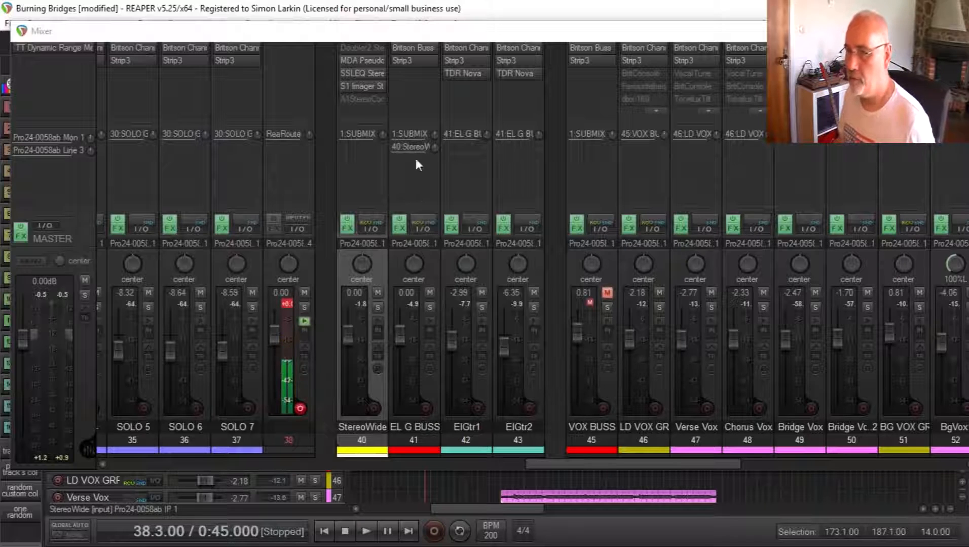
# Review the EL G BUSS routing, and lower that track's fader to -14.2 dB during playback to hear the StereoWide send.
pyautogui.click(425, 228)
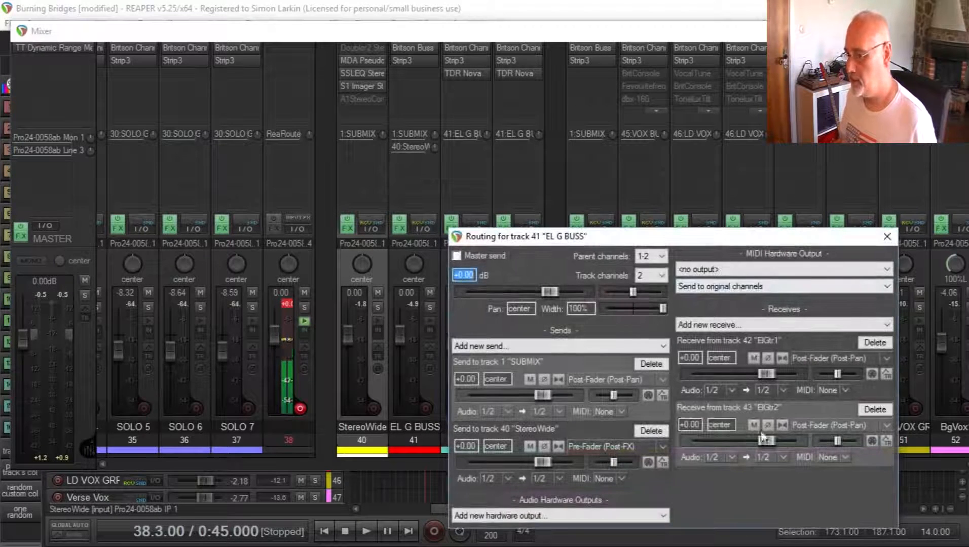
pyautogui.click(885, 237)
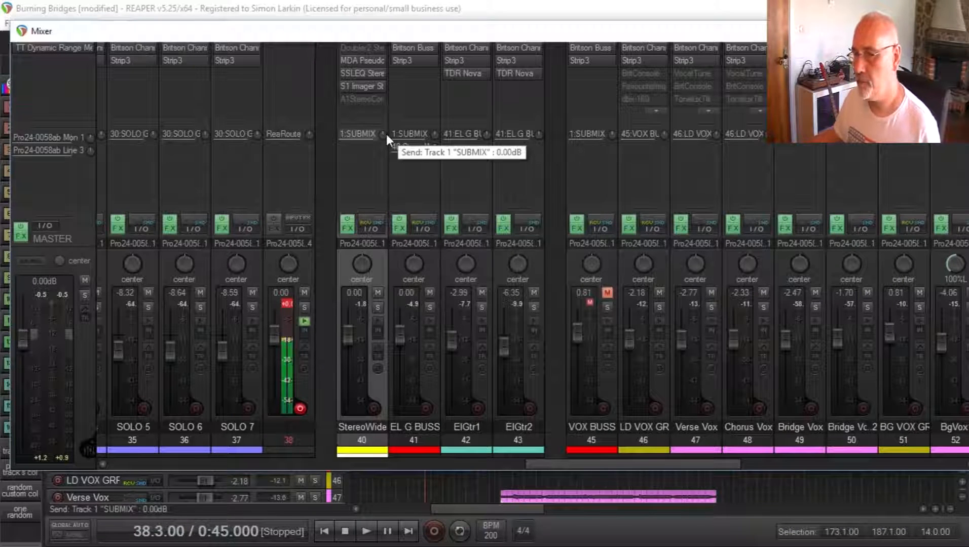
pyautogui.press('space')
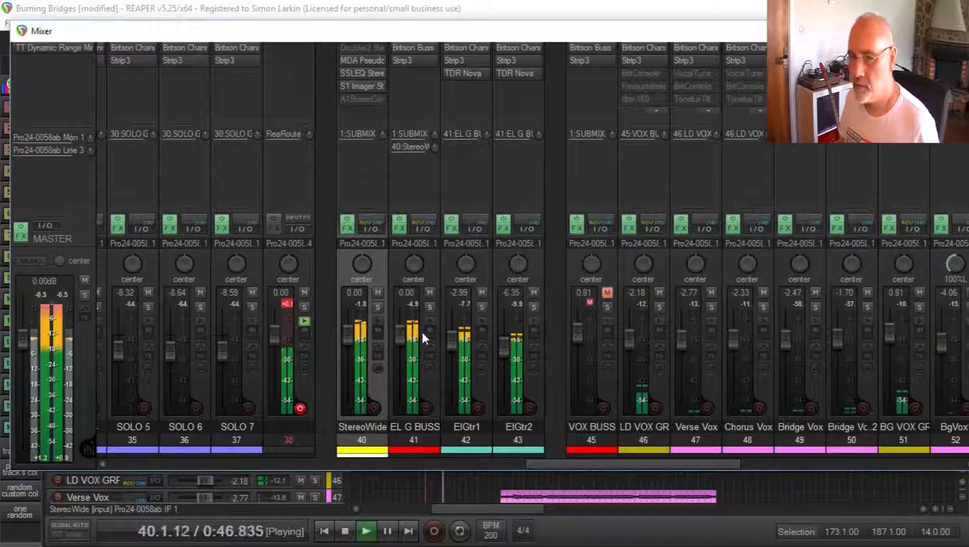
pyautogui.moveTo(400, 337); pyautogui.dragTo(400, 363)
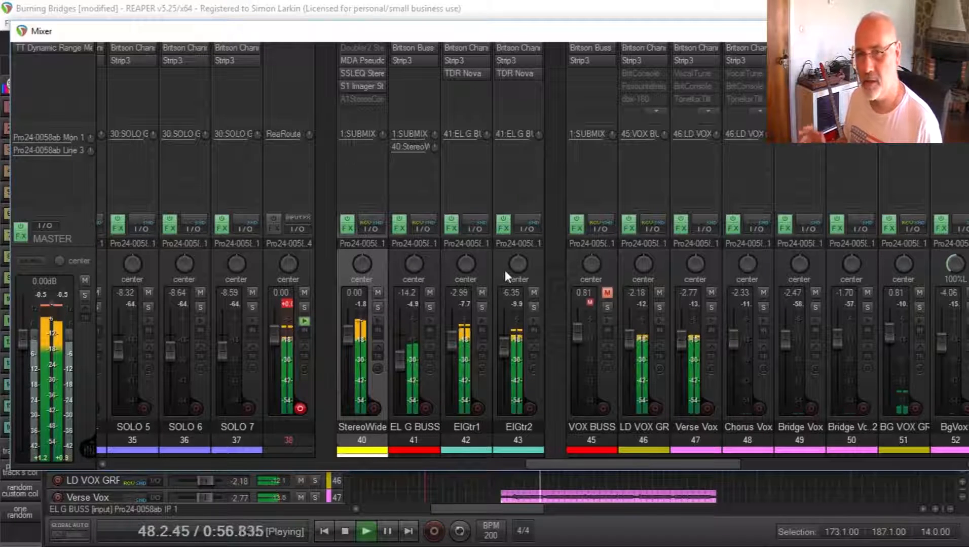
pyautogui.press('space')
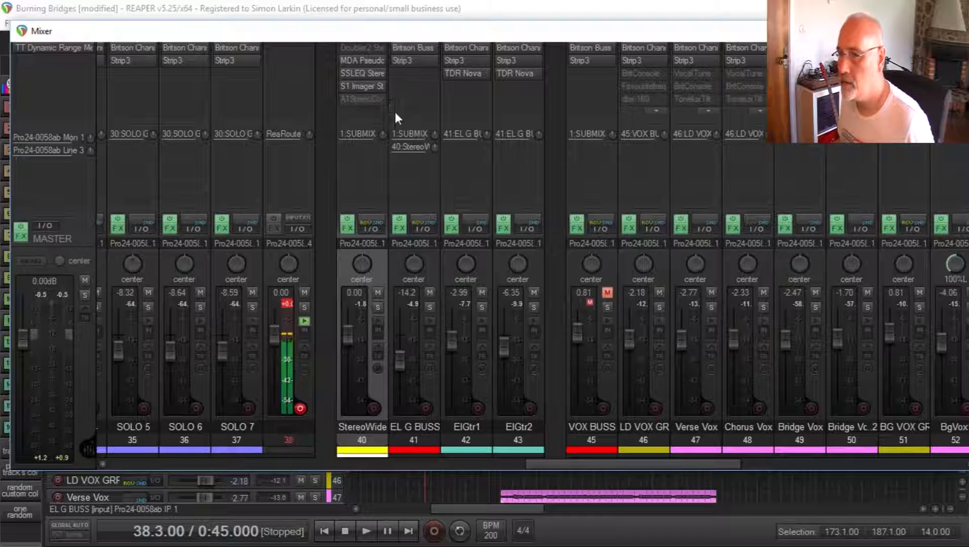
# Open the StereoWide track's FX chain and set the S1 Imager Stereo width to 1.89.
pyautogui.click(347, 226)
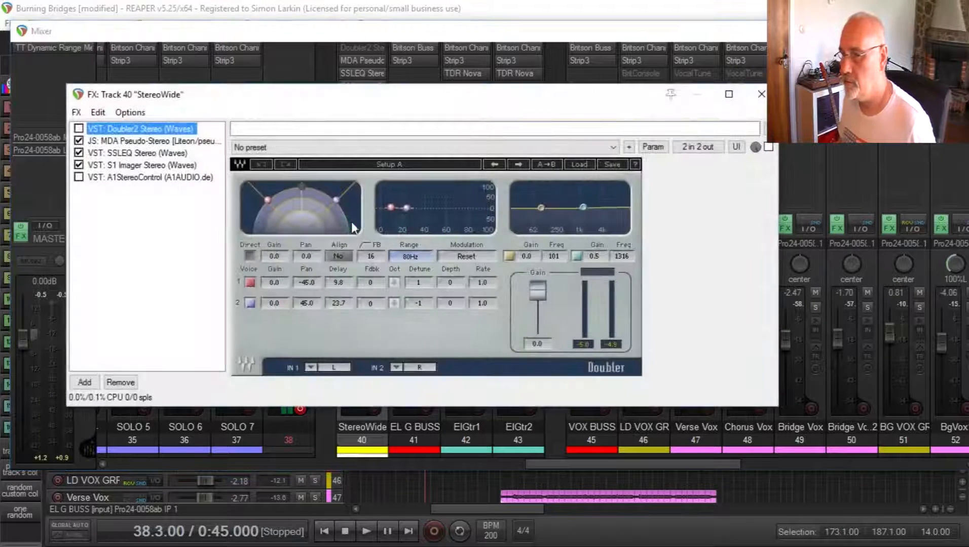
pyautogui.click(116, 178)
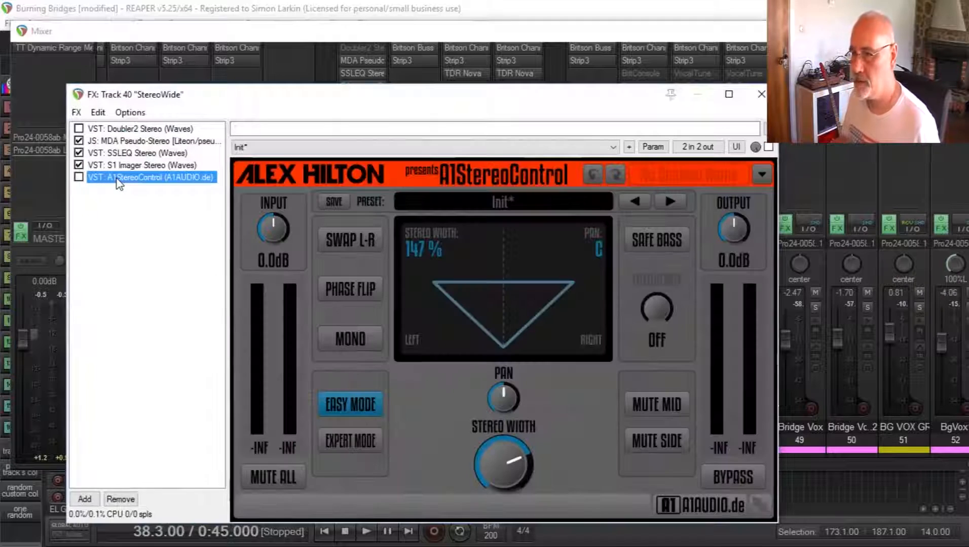
pyautogui.click(117, 165)
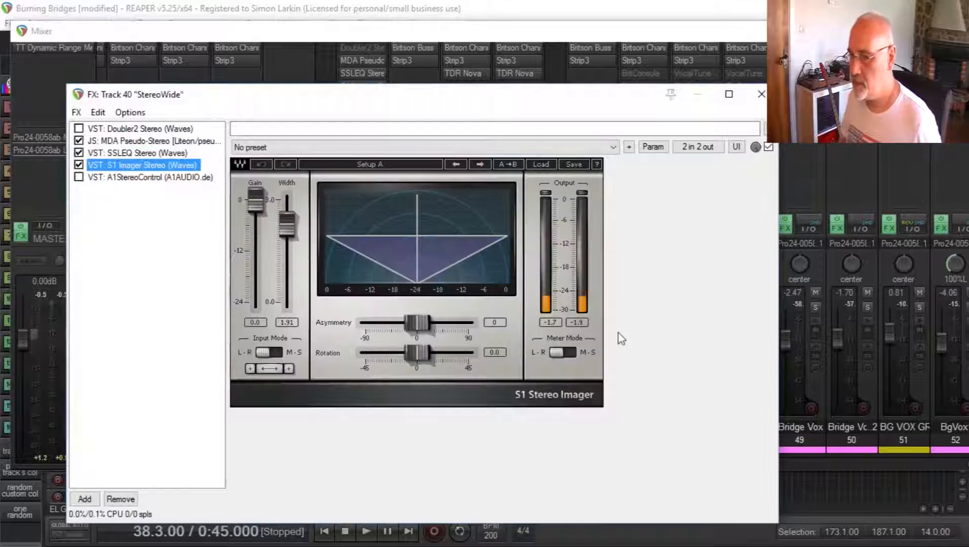
pyautogui.click(286, 224)
pyautogui.moveTo(287, 225); pyautogui.dragTo(287, 226)
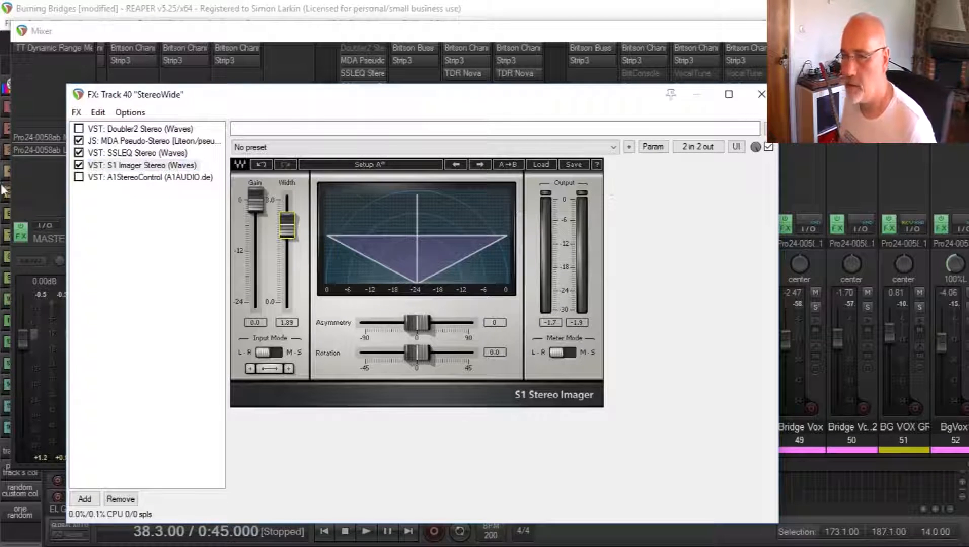
# Set the A1StereoControl stereo width to 197 %.
pyautogui.click(132, 177)
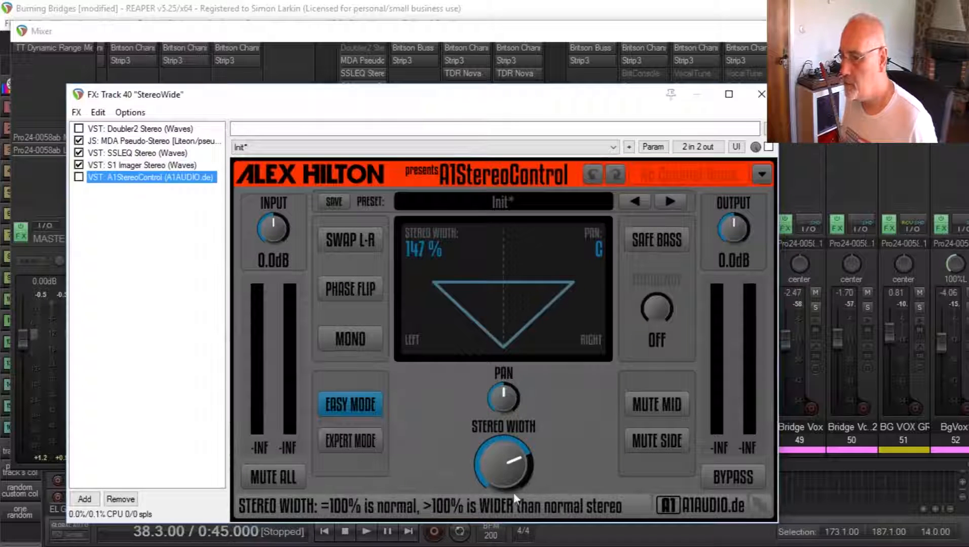
pyautogui.moveTo(503, 463); pyautogui.dragTo(503, 439)
pyautogui.click(178, 169)
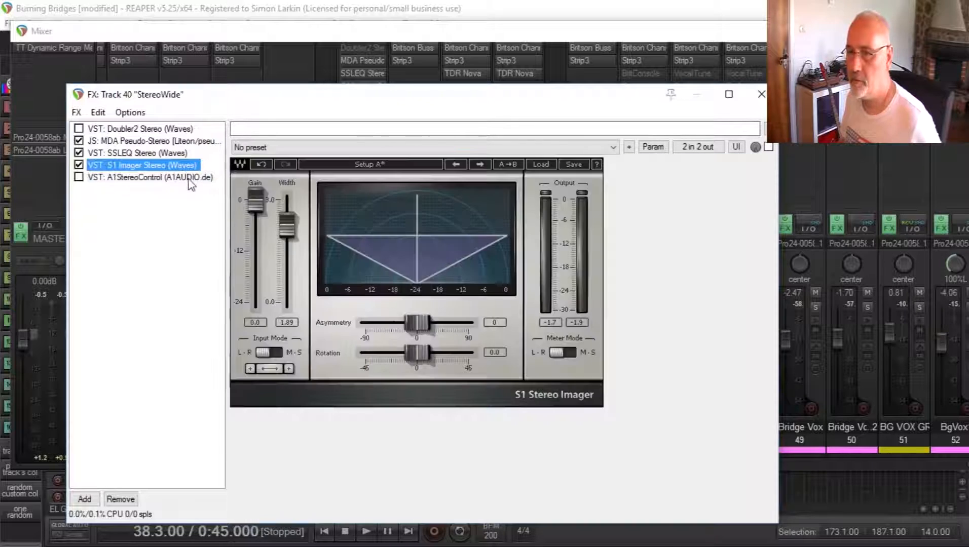
pyautogui.keyDown('shift'); pyautogui.click(189, 180); pyautogui.keyUp('shift')
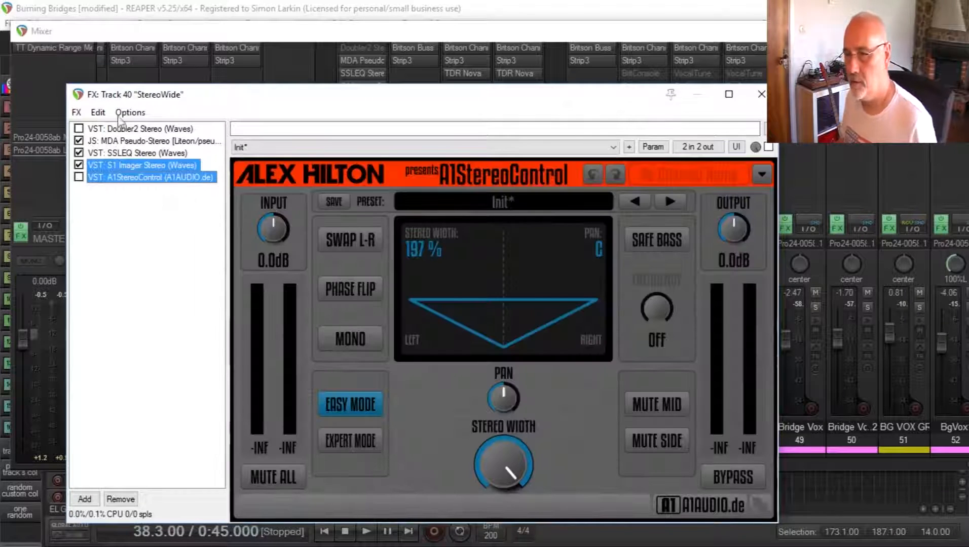
pyautogui.click(172, 240)
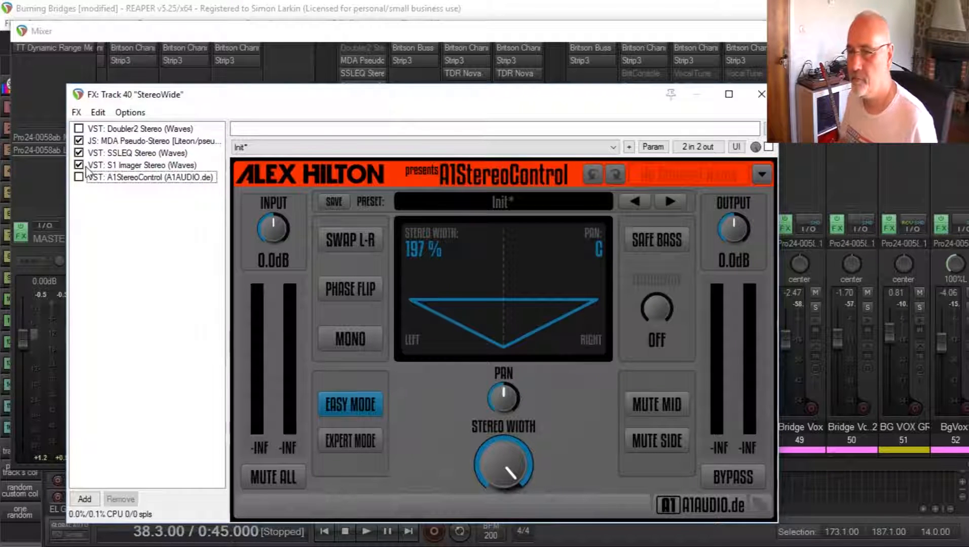
# Play the mix with S1 Imager Stereo bypassed, and re-enable it during playback to hear the difference.
pyautogui.click(79, 164)
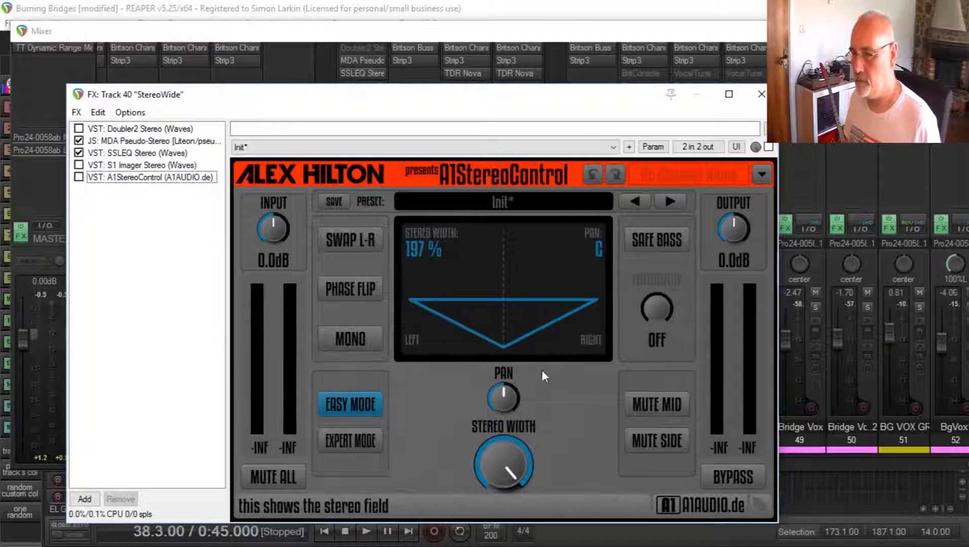
pyautogui.press('space')
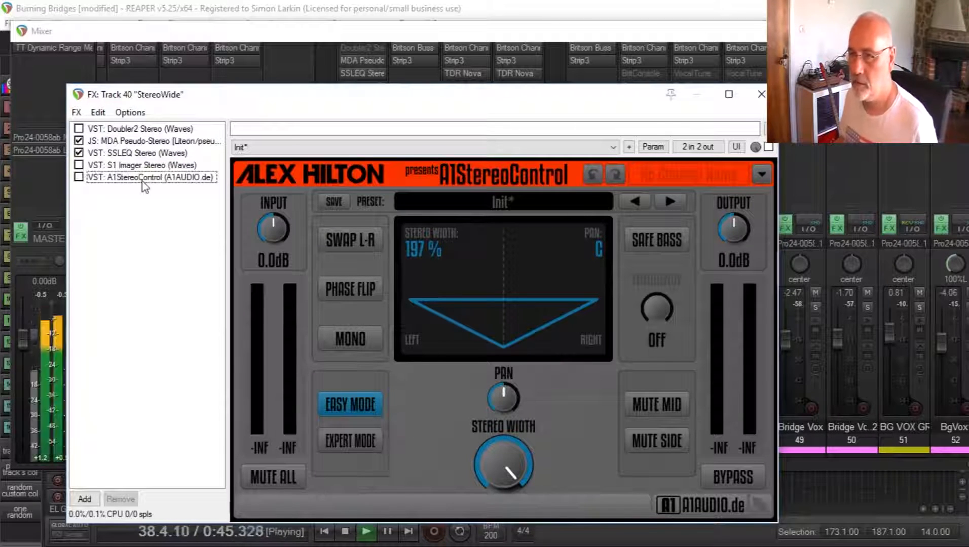
pyautogui.click(79, 166)
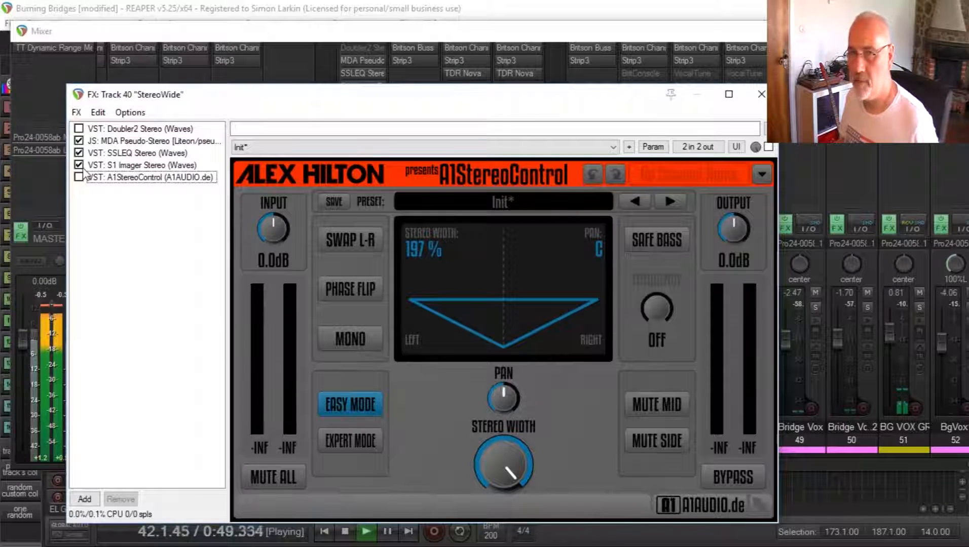
# Compare S1 Imager Stereo and A1StereoControl by toggling their bypass states together during playback, ending with A1StereoControl active, and stop playback.
pyautogui.click(173, 165)
pyautogui.keyDown('shift'); pyautogui.click(172, 179); pyautogui.keyUp('shift')
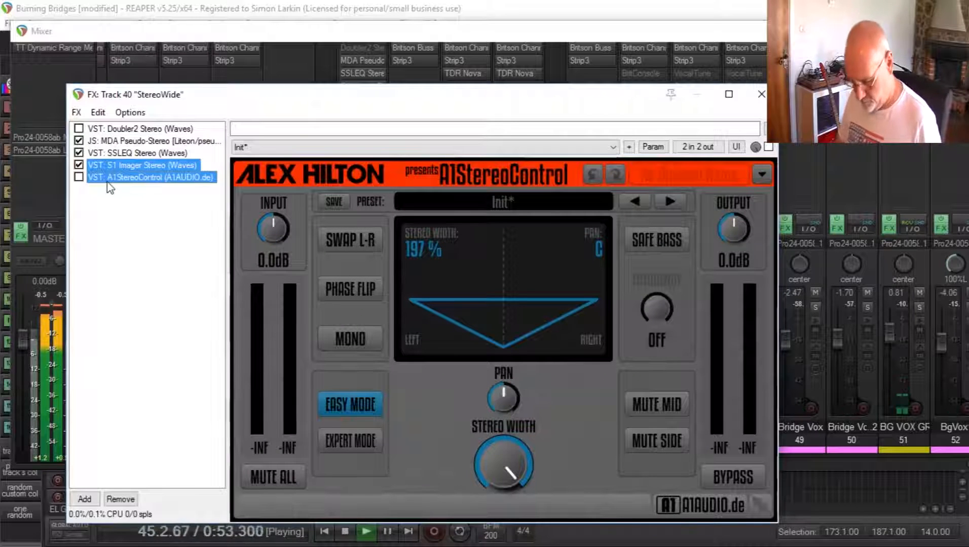
pyautogui.hotkey('ctrl', 'b')
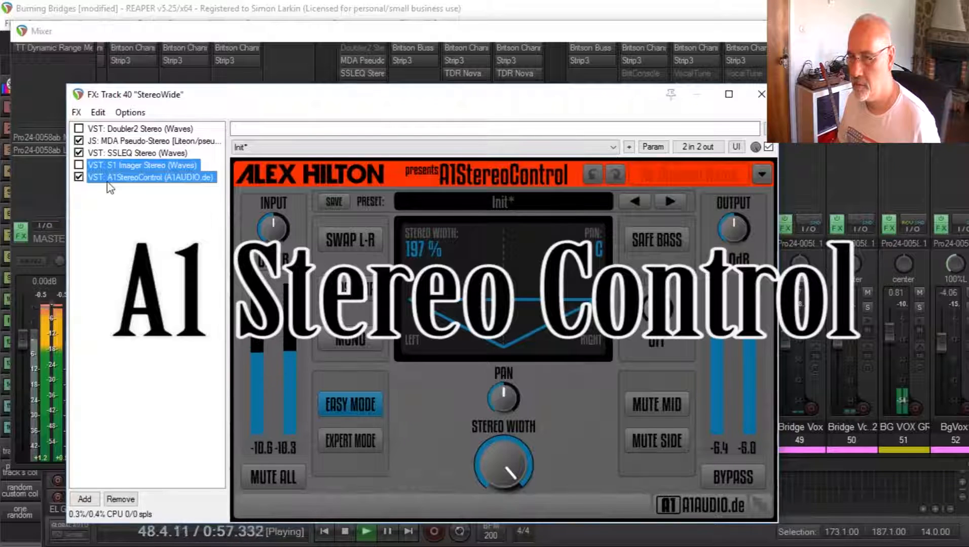
pyautogui.hotkey('ctrl', 'b')
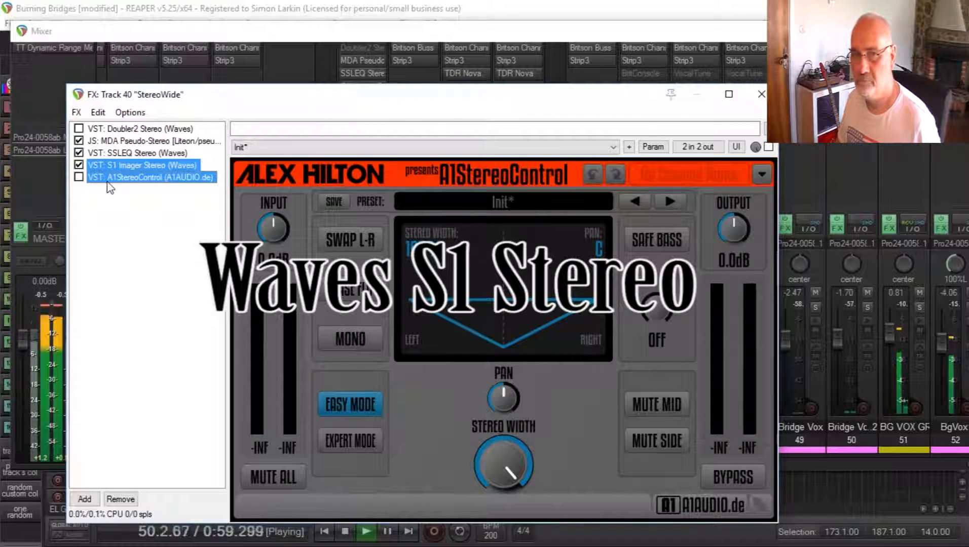
pyautogui.hotkey('ctrl', 'b')
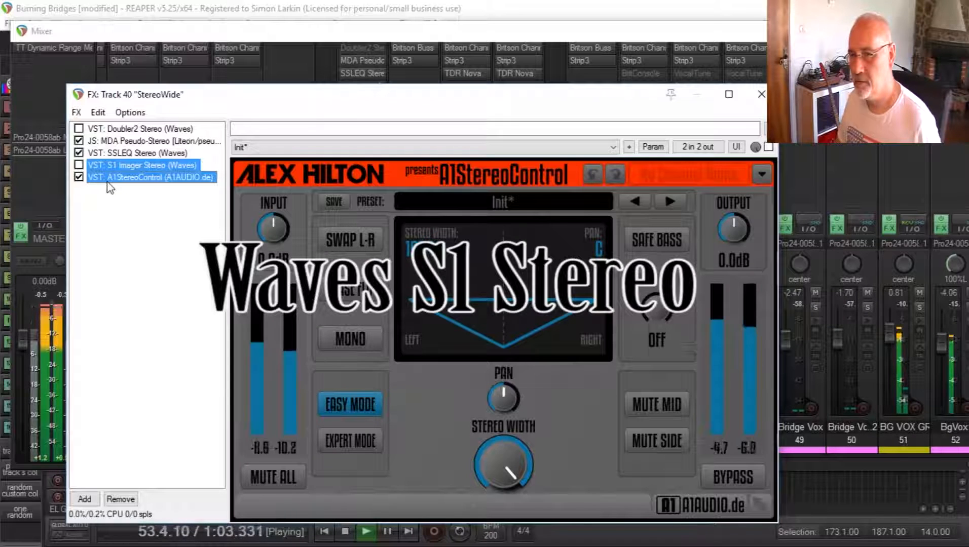
pyautogui.press('space')
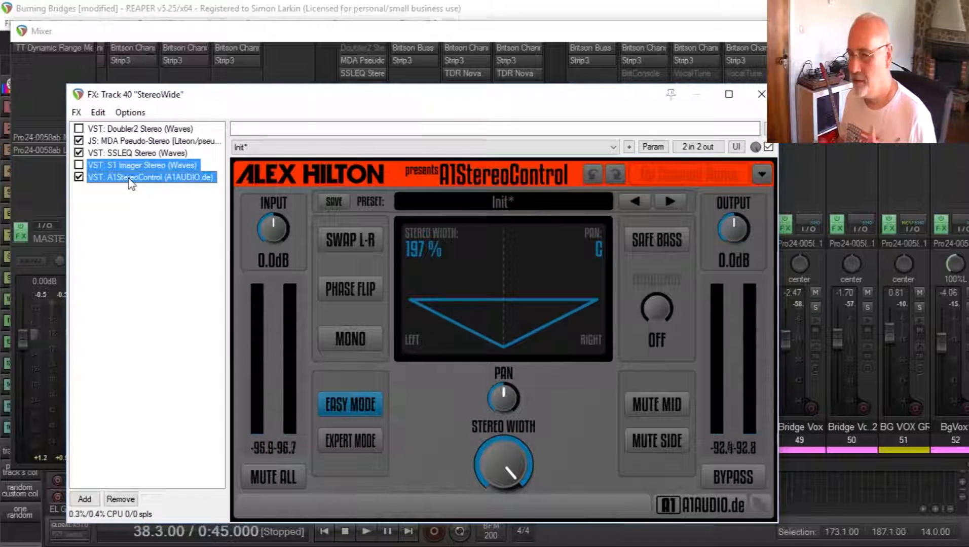
# Review the settings of MDA Pseudo-Stereo, SSLEQ Stereo, S1 Imager Stereo and A1StereoControl in the StereoWide FX chain.
pyautogui.click(205, 145)
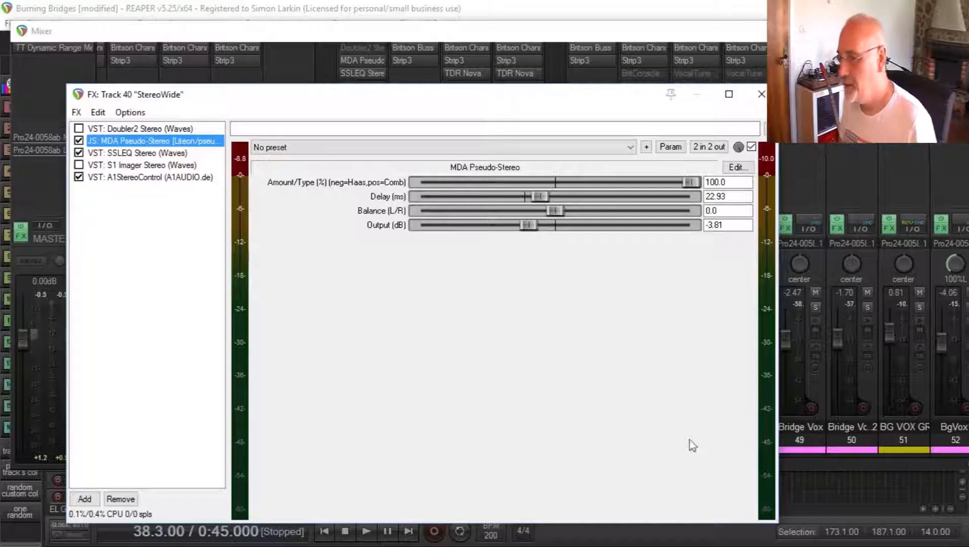
pyautogui.click(107, 153)
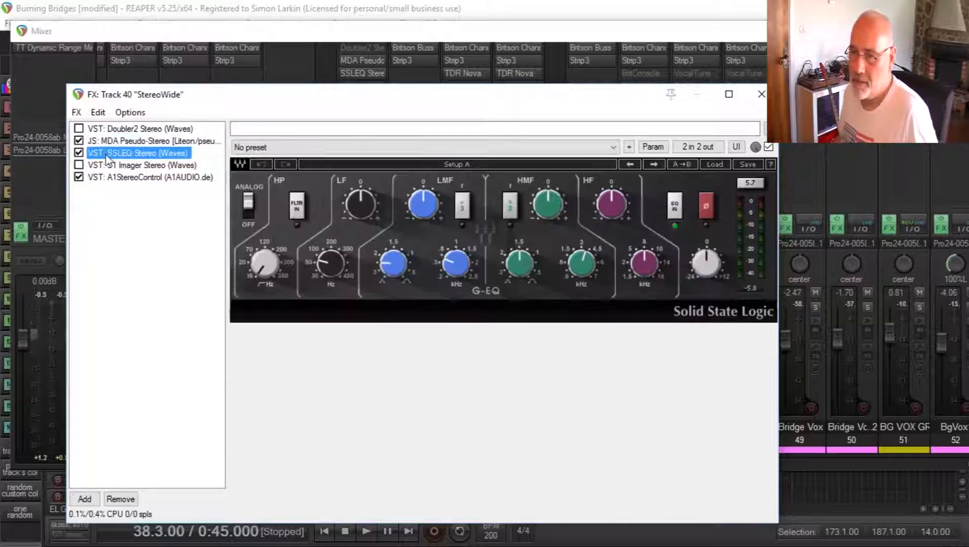
pyautogui.click(167, 167)
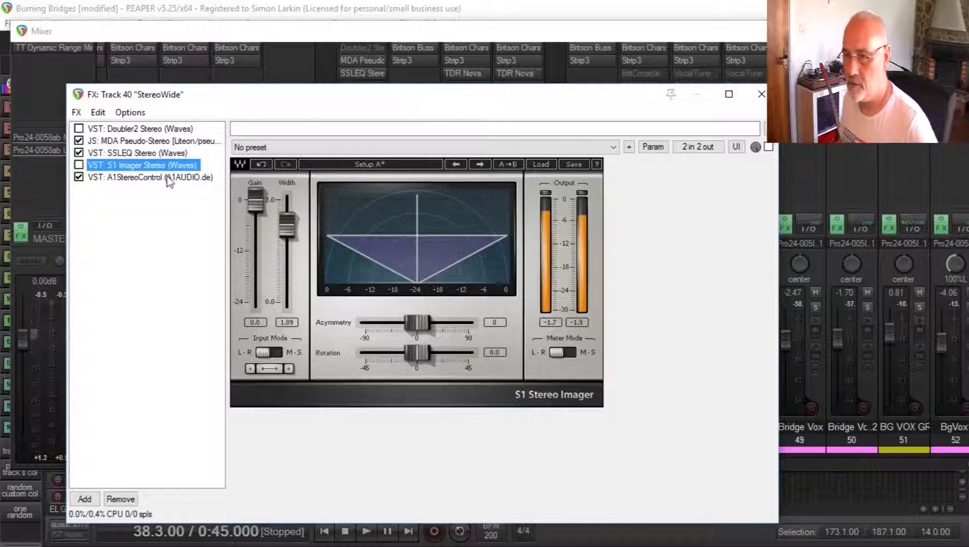
pyautogui.click(169, 180)
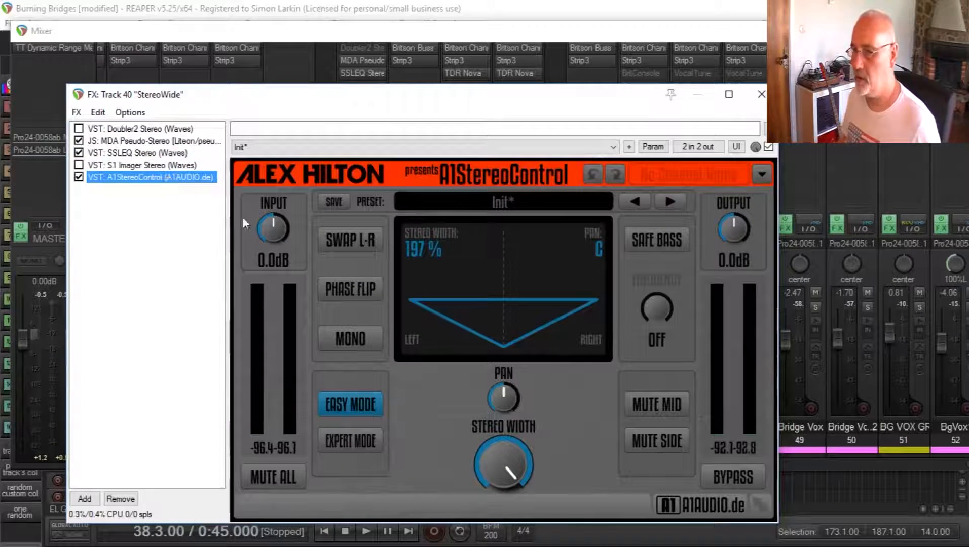